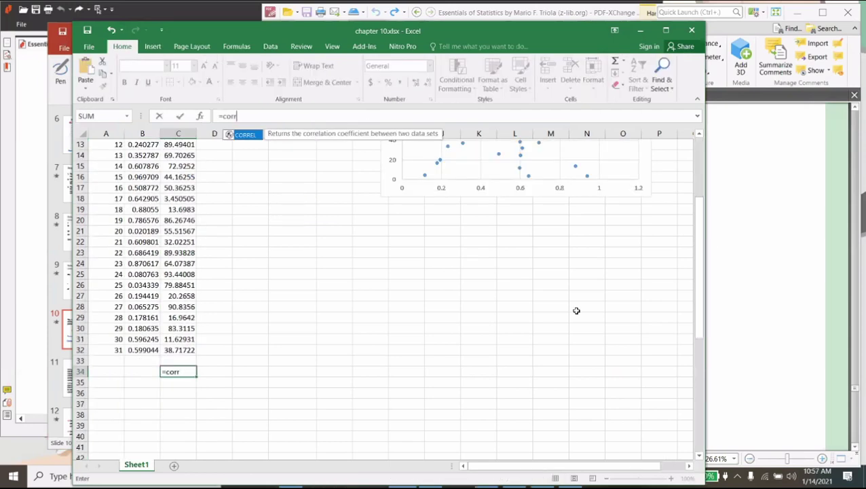
Complete the CORREL formula in cell C34 with B2:B32 as the first array and C2:C32 as the second.
text(e)
text(l()
key(Left)
key(Up)
key(Up)
key(ctrl+shift+Up)
text(,)
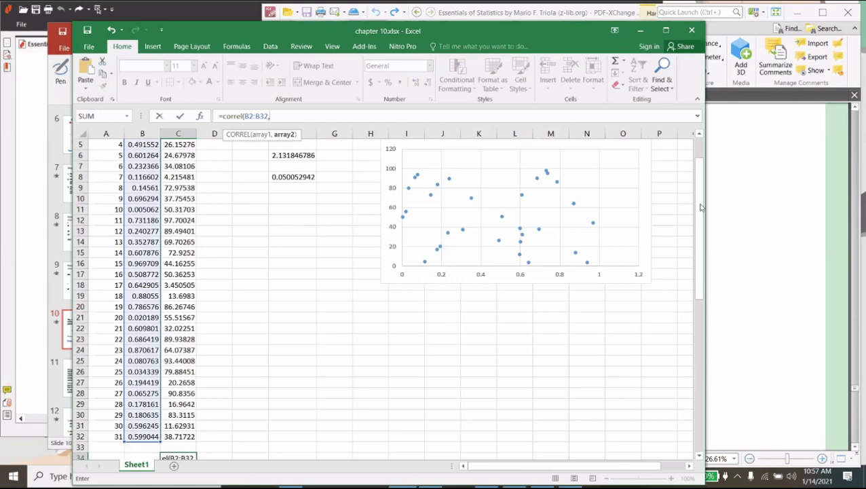
key(Up)
key(Up)
key(ctrl+shift+Up)
text())
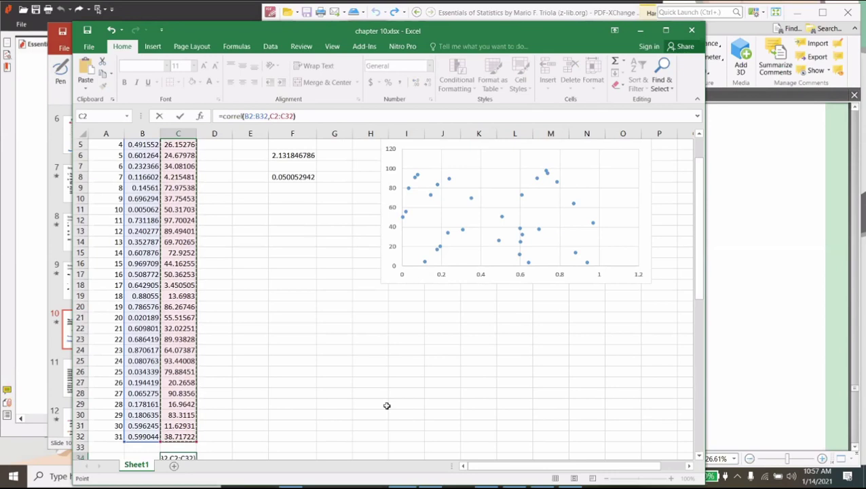
key(ctrl+Return)
scroll(566, 360, up, 2)
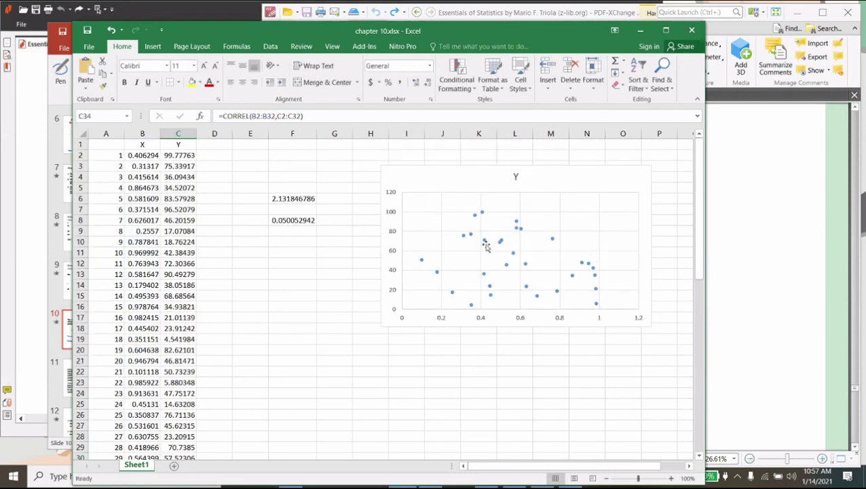
scroll(263, 363, down, 3)
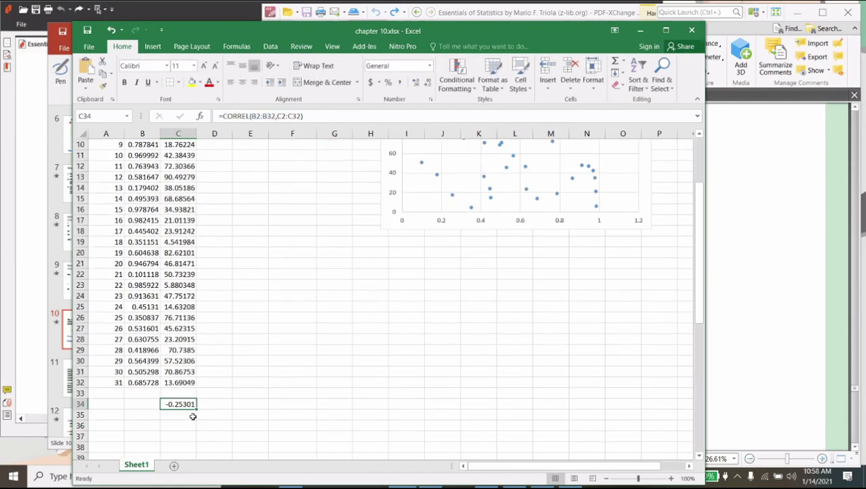
Enter a PEARSON formula in cell C35 using C2:C32 as the first array and the X values in column B as the second.
key(Return)
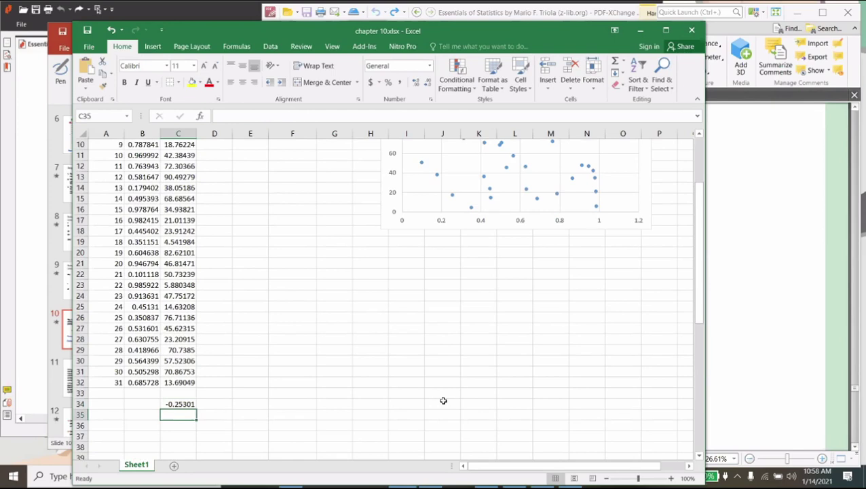
text(=p)
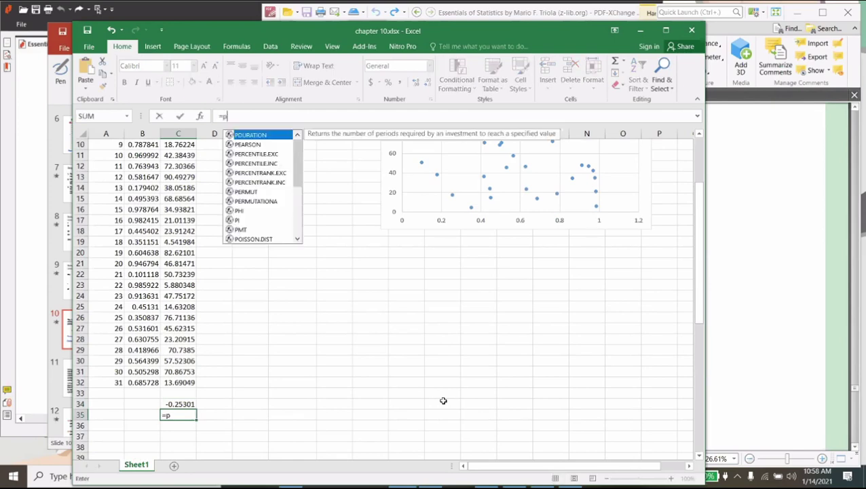
text(earson()
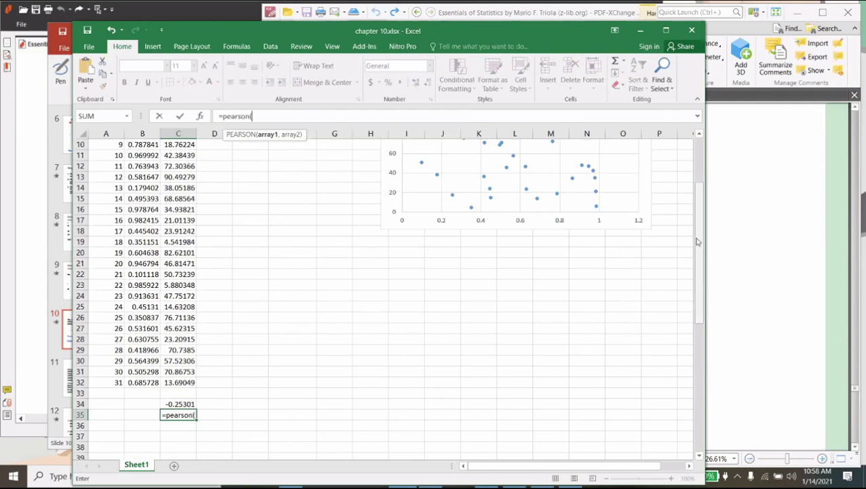
drag(697, 241, 689, 207)
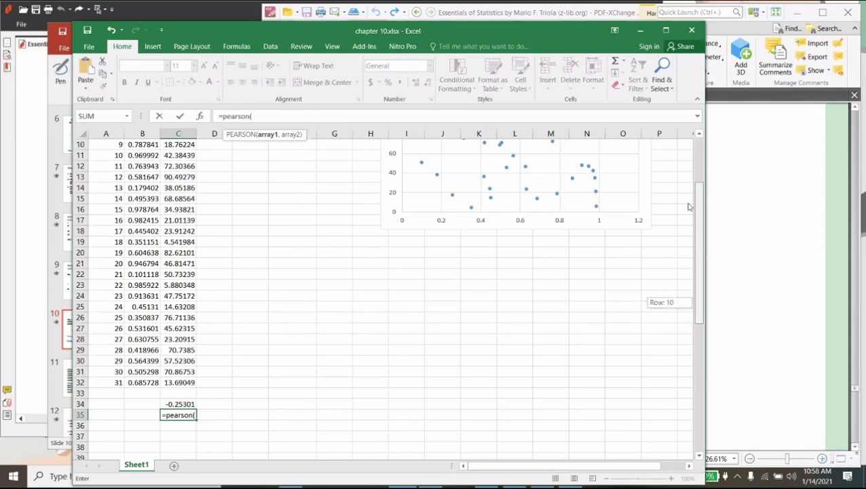
drag(689, 207, 697, 142)
drag(178, 166, 179, 348)
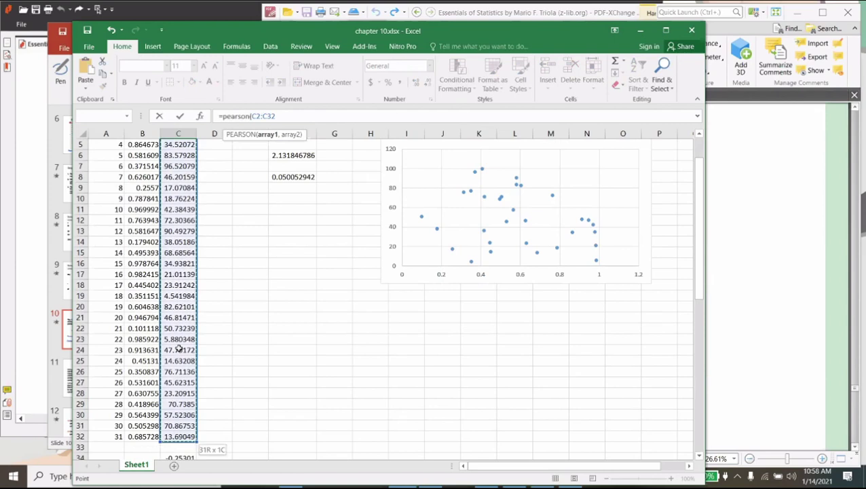
text(,)
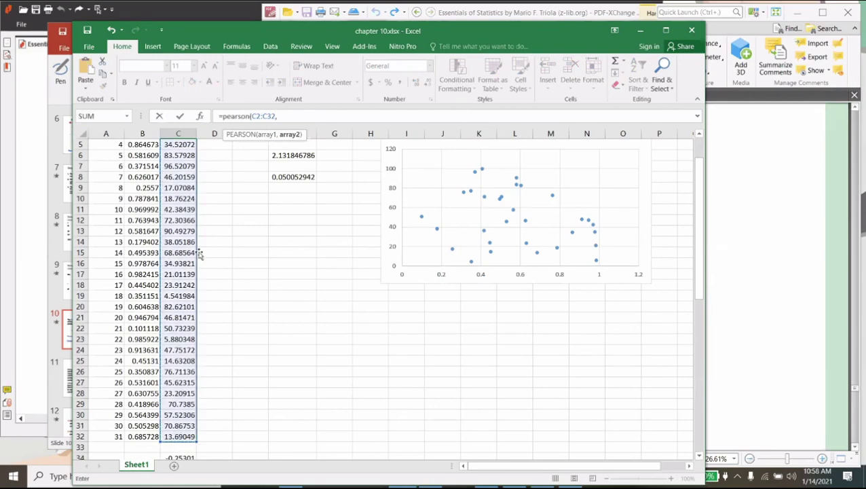
scroll(198, 253, up, 2)
drag(135, 156, 152, 454)
key(Return)
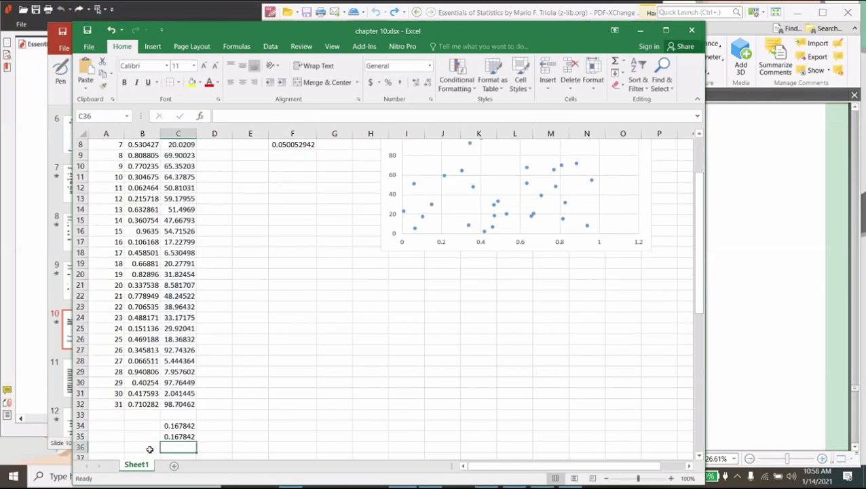
Review the CORREL result in C34 against the data, and switch to PDF-XChange to consult the textbook's critical values table.
key(Up)
key(Up)
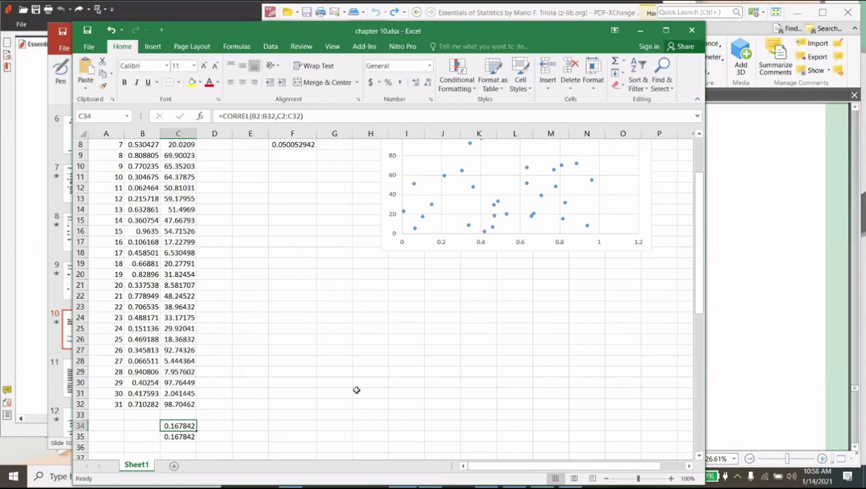
scroll(356, 390, up, 1)
scroll(292, 393, down, 3)
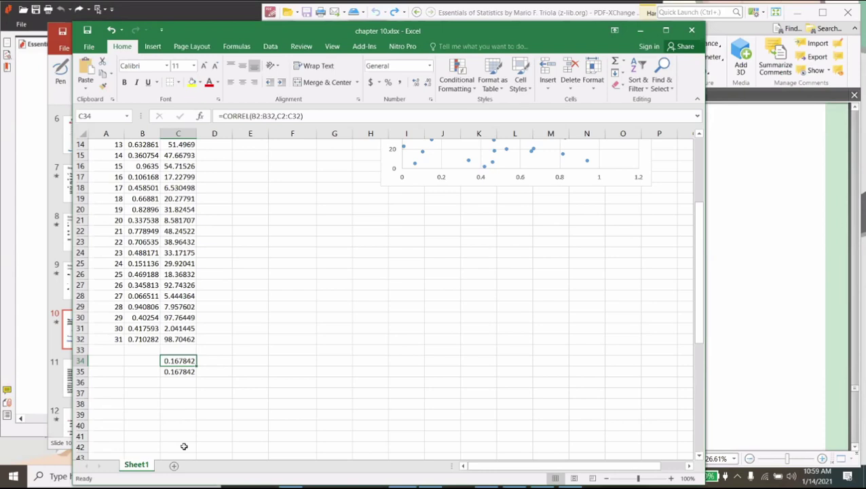
click(542, 477)
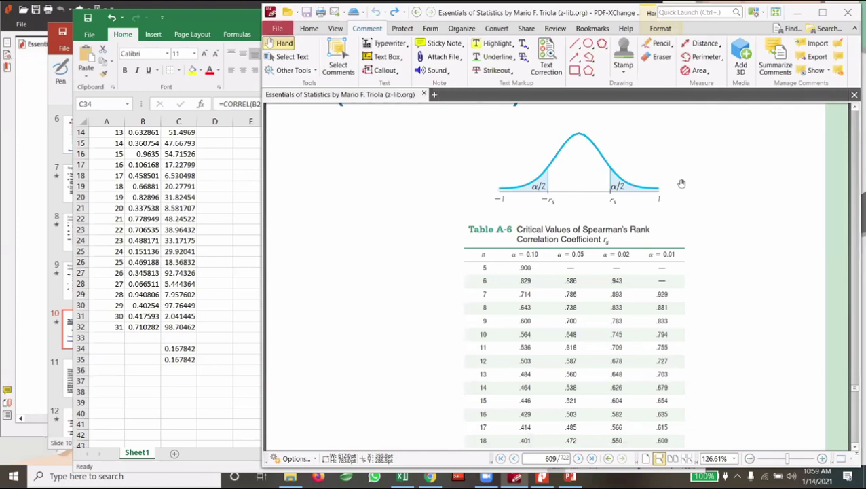
Switch to PowerPoint to examine the Scatterplots of Paired Data slides, going from slide 4 to slide 5.
key(alt+Tab)
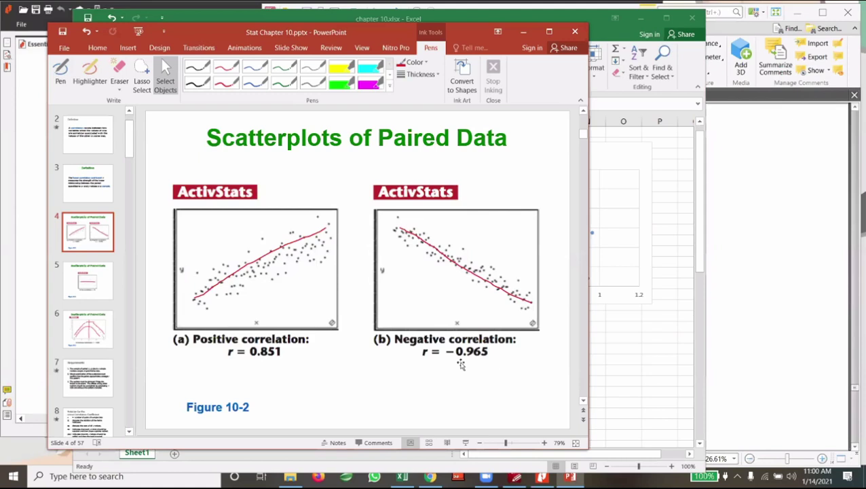
click(108, 293)
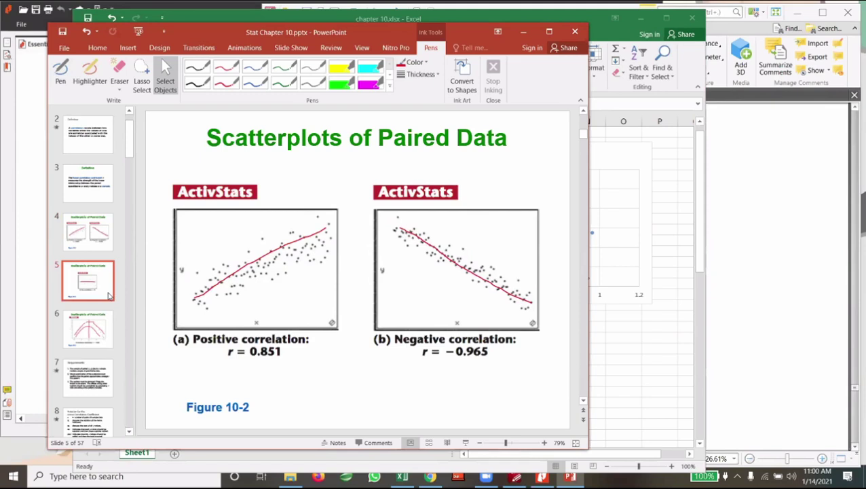
Switch back to Excel, add a linear trendline to the Y scatter chart, and compare it with the correlation results.
key(alt+Tab)
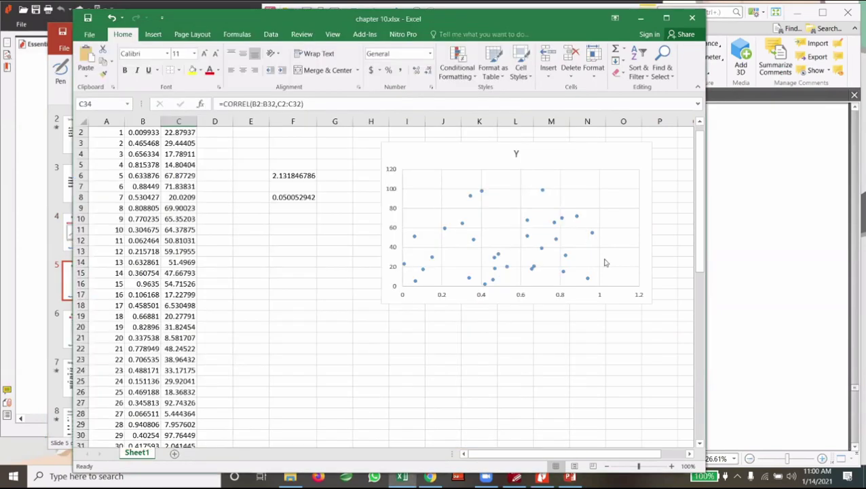
right_click(577, 217)
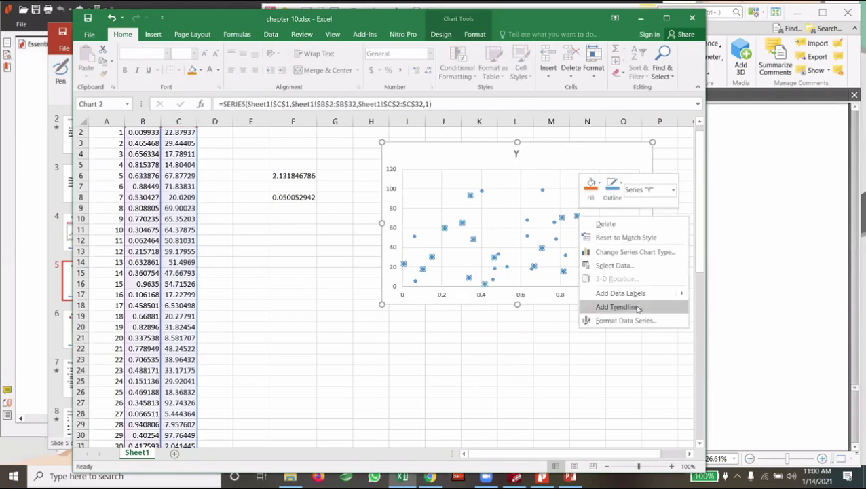
click(638, 309)
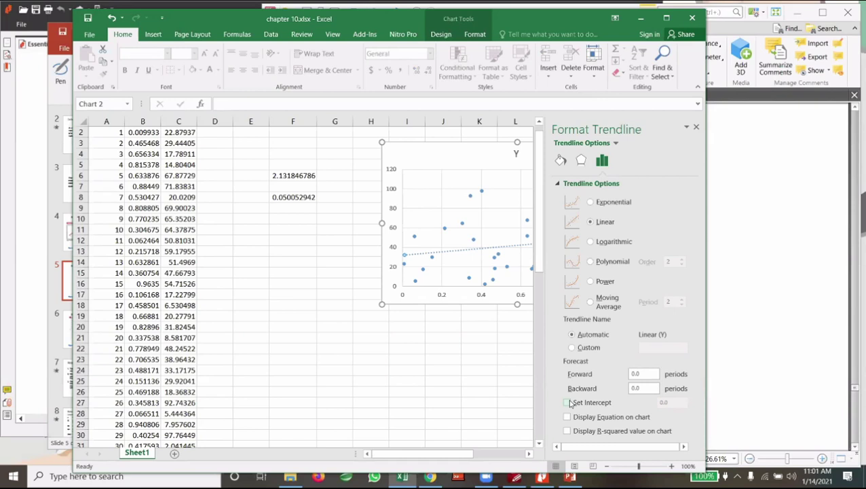
click(696, 126)
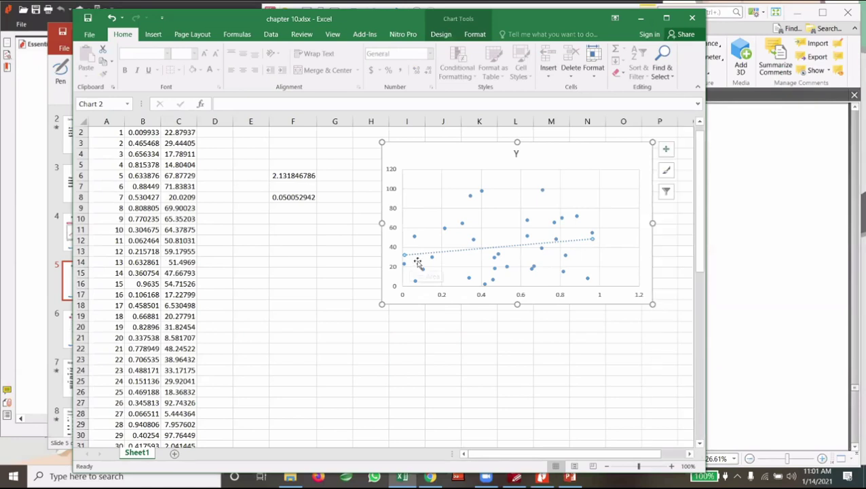
scroll(414, 264, down, 4)
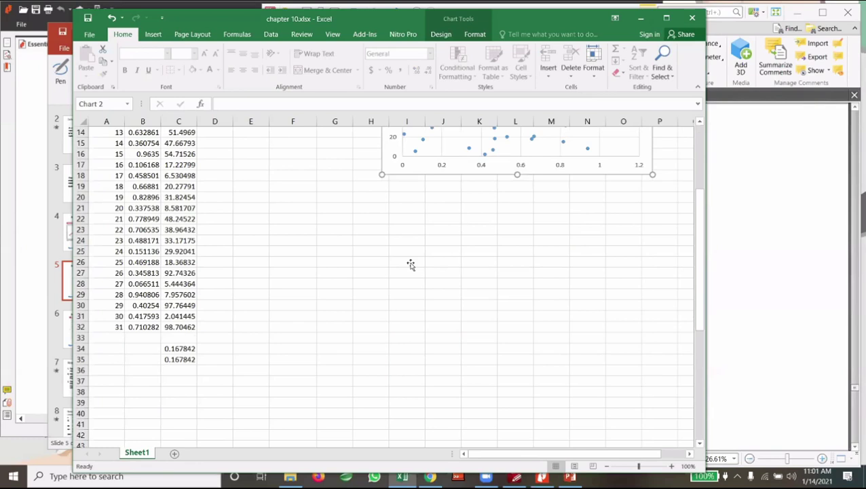
scroll(411, 264, up, 4)
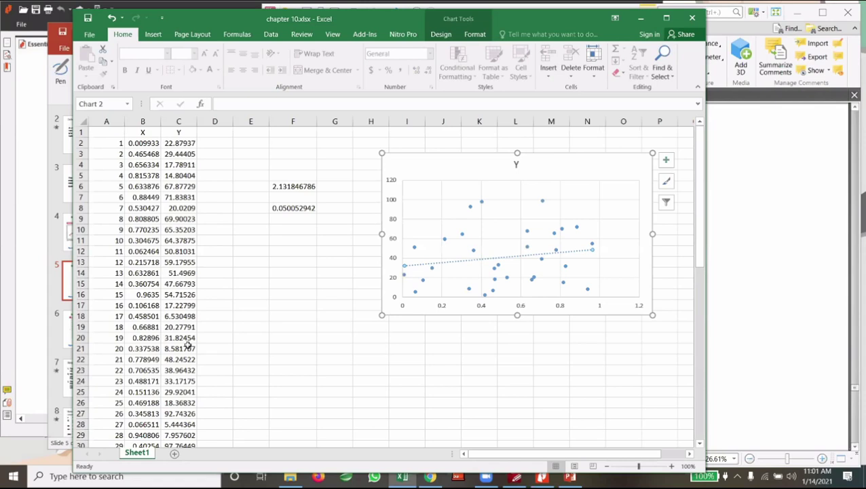
Switch to PowerPoint and correct the table reference after "exceeds the value in" on the Interpreting r slide to Table A-5.
key(alt+Tab)
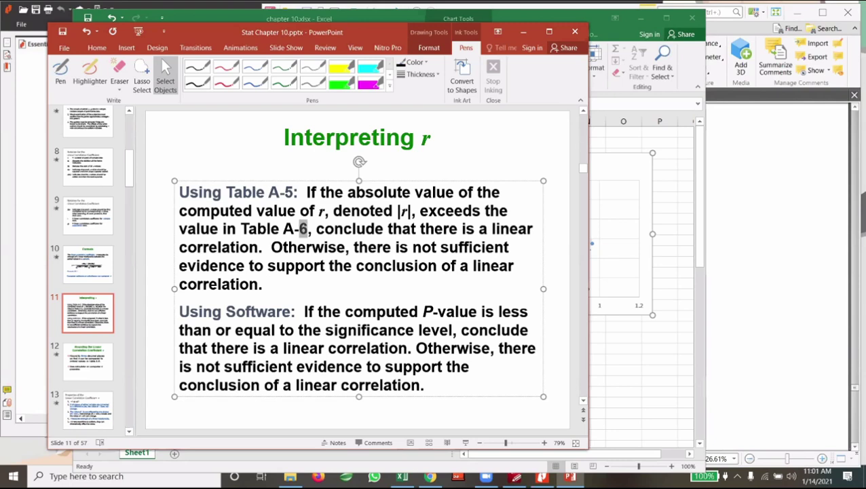
text(5)
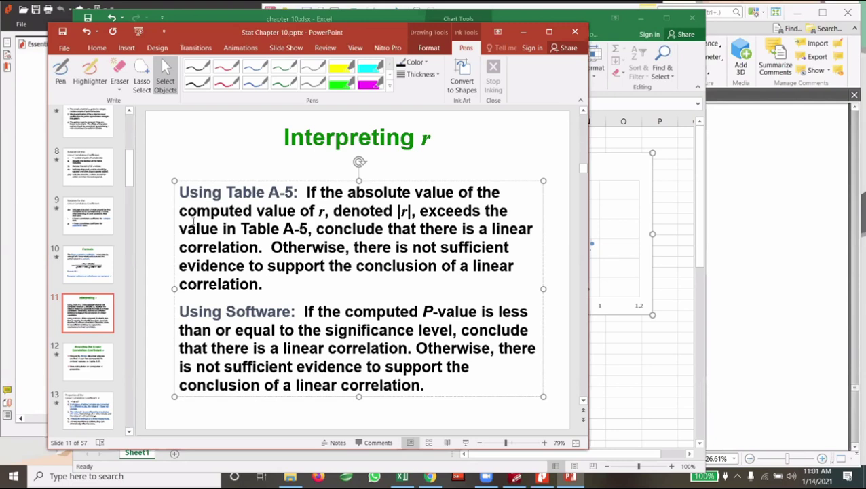